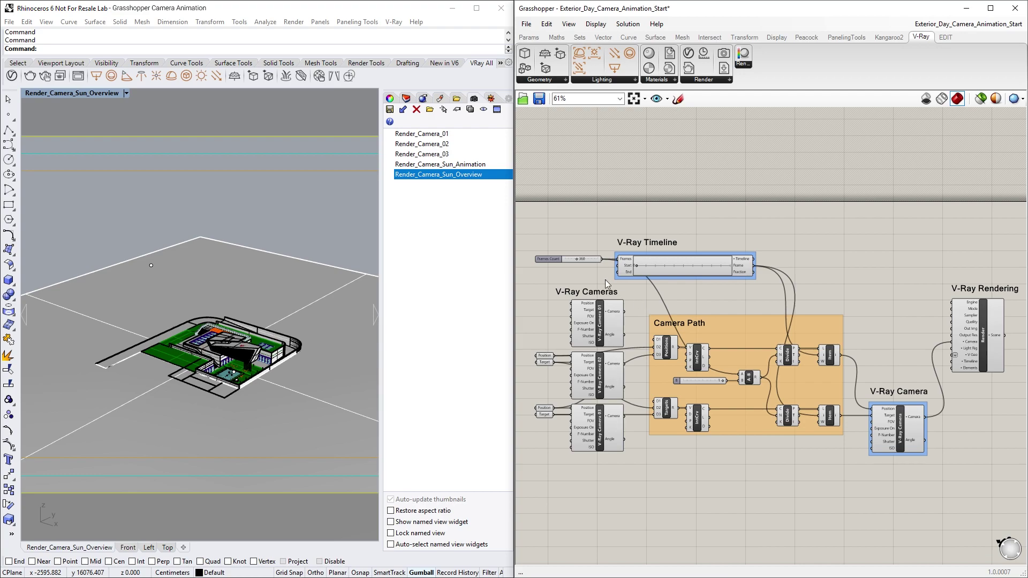
# Step: Preview the Render_Camera_01, Render_Camera_02 and Render_Camera_03 named views in turn
pyautogui.doubleClick(445, 134)
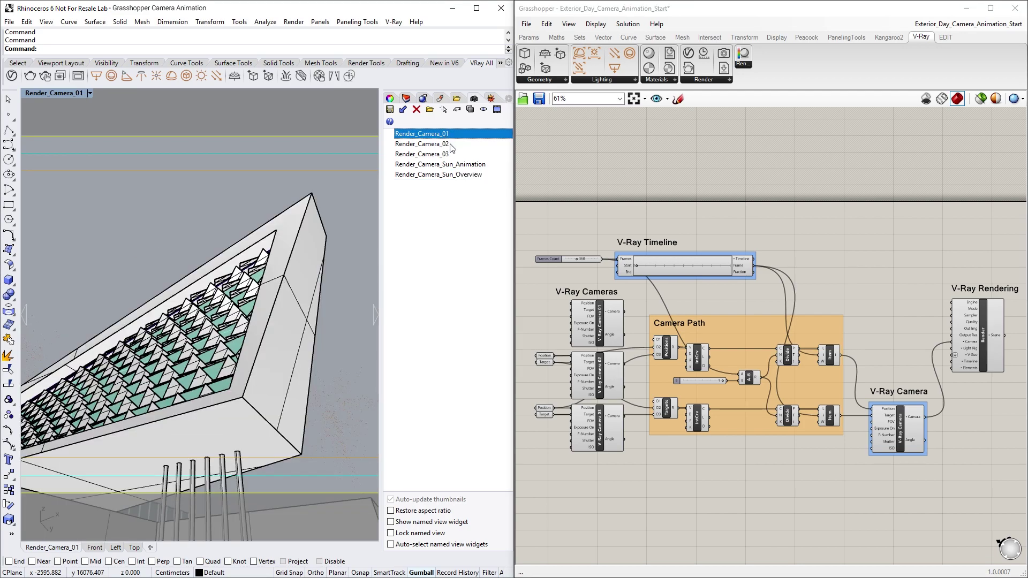
pyautogui.doubleClick(450, 144)
pyautogui.doubleClick(451, 154)
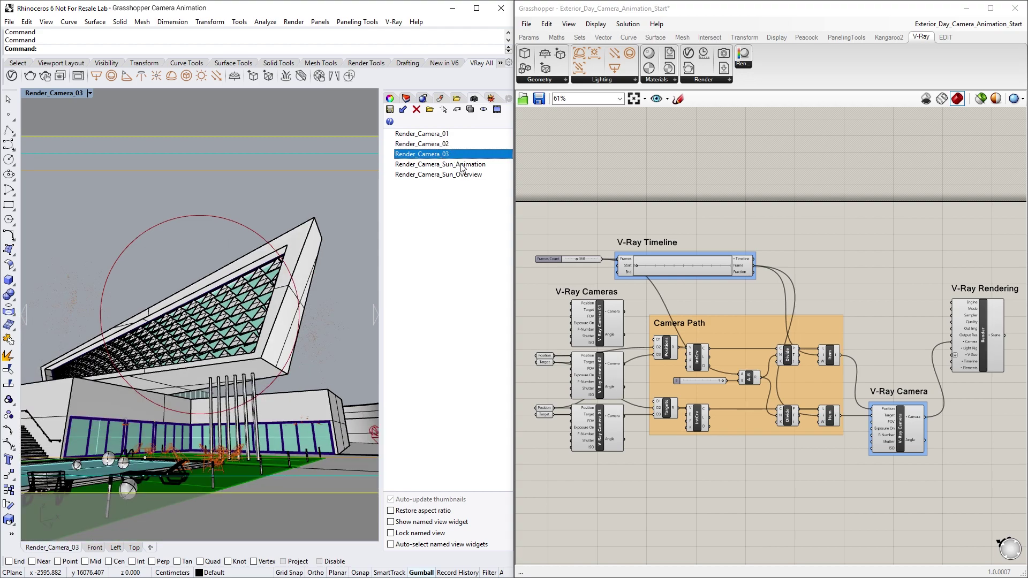
# Step: Zoom the Grasshopper canvas in on the timeline and V-Ray camera components
pyautogui.click(630, 321)
pyautogui.moveTo(629, 320); pyautogui.dragTo(690, 303, button='right')
pyautogui.scroll(1, 692, 304)
pyautogui.scroll(2, 692, 304)
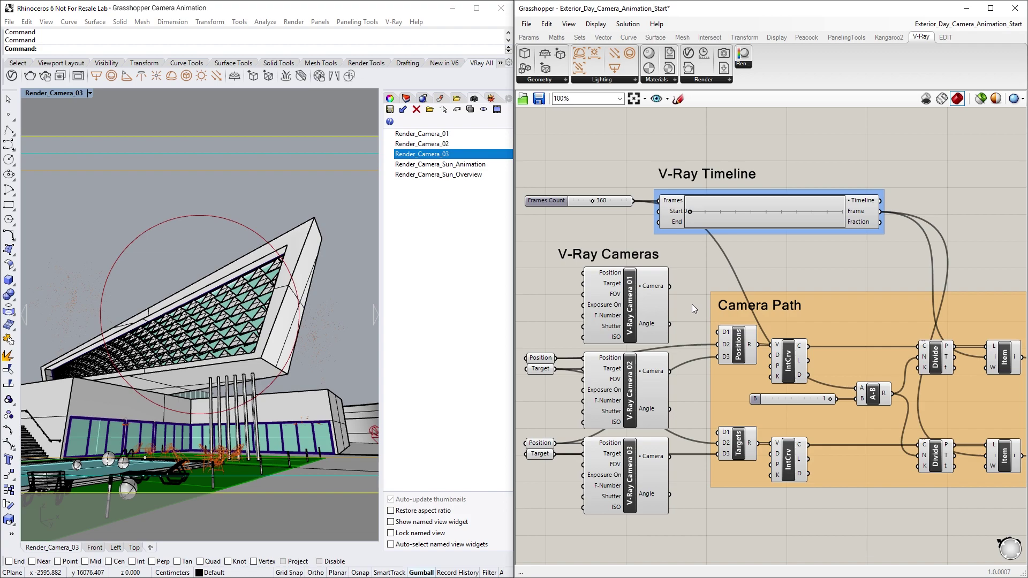
# Step: Restore Render_Camera_01 and load it into V-Ray Camera 01 with Get From Rhino Viewport
pyautogui.doubleClick(440, 134)
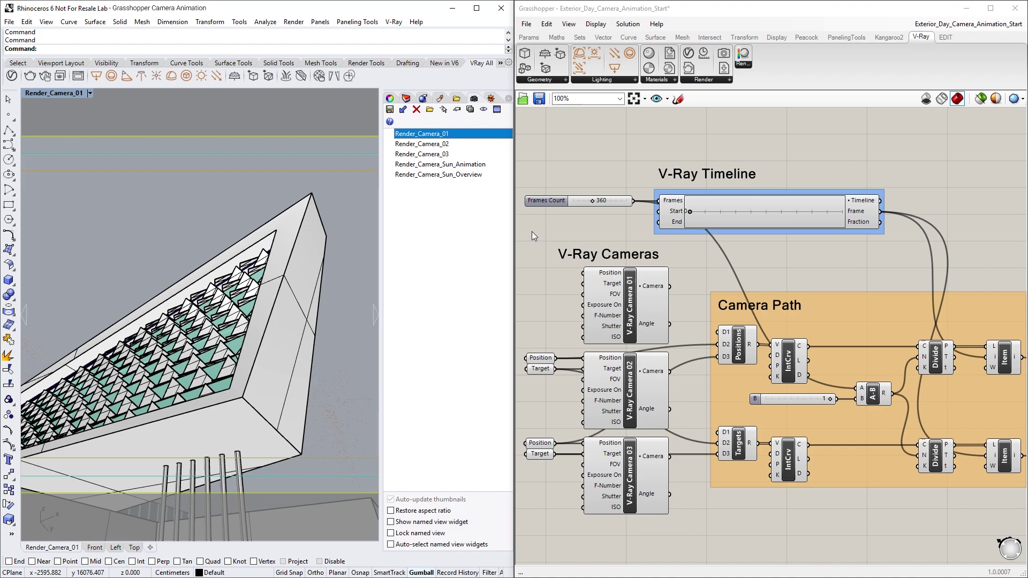
pyautogui.click(628, 299)
pyautogui.rightClick(630, 306)
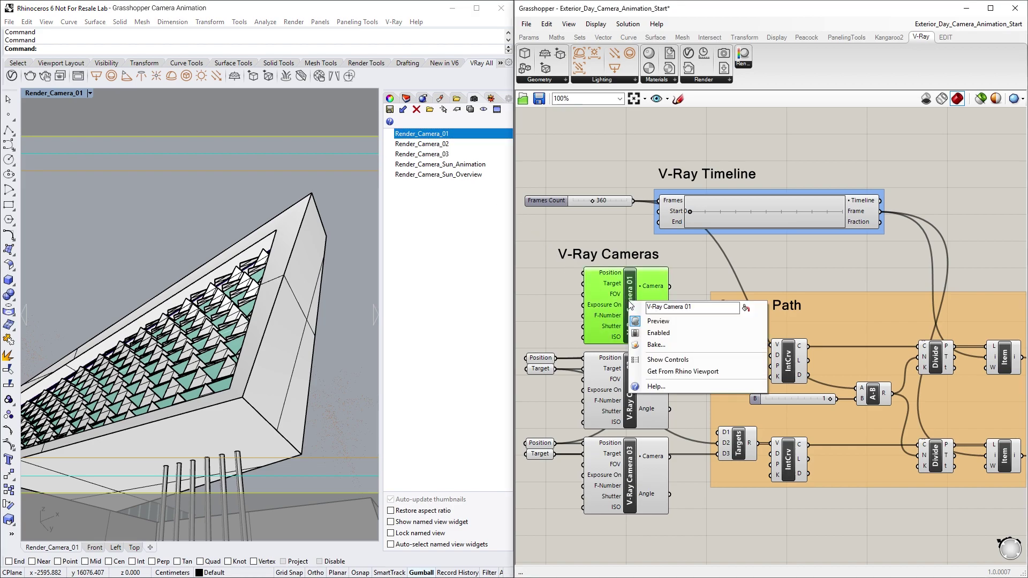
pyautogui.click(705, 373)
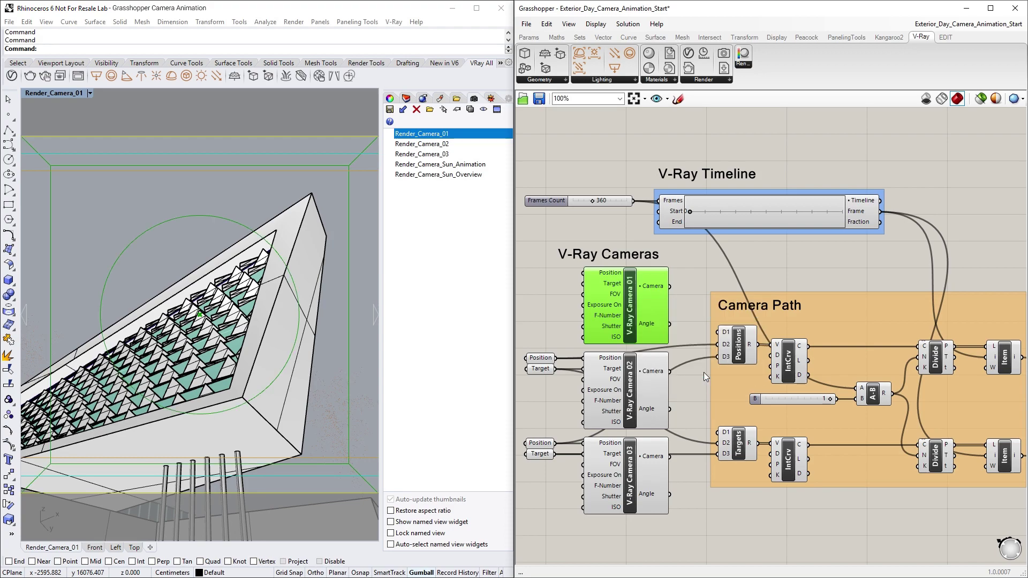
pyautogui.click(703, 372)
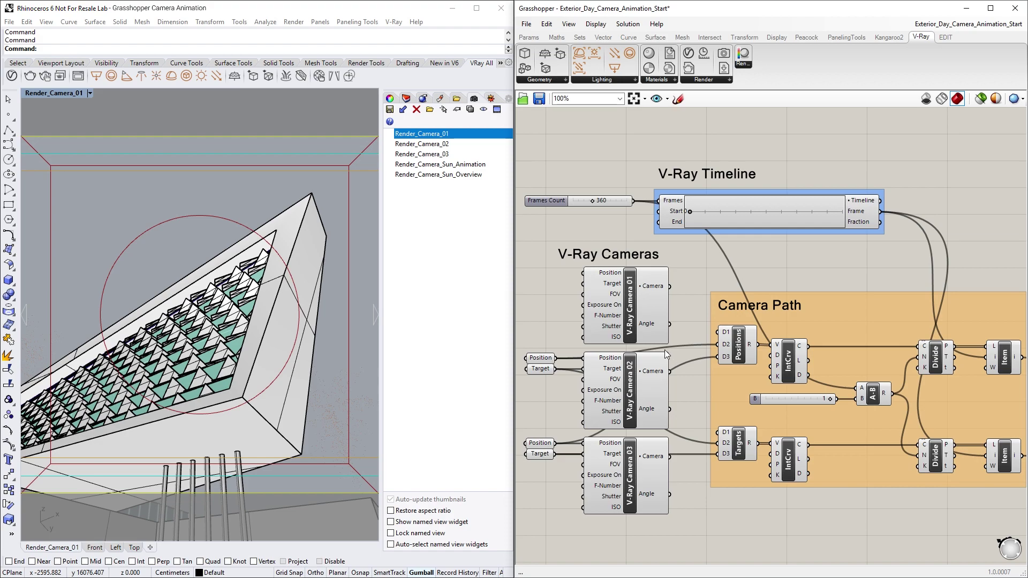
# Step: Extract V-Ray Camera 01's Position and Target inputs as separate parameters
pyautogui.rightClick(609, 277)
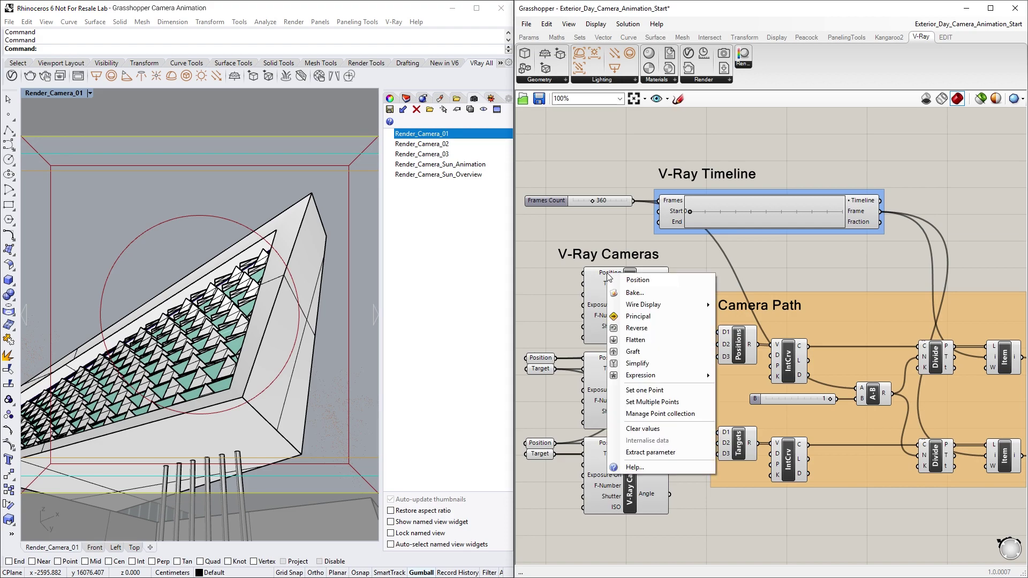
pyautogui.click(673, 453)
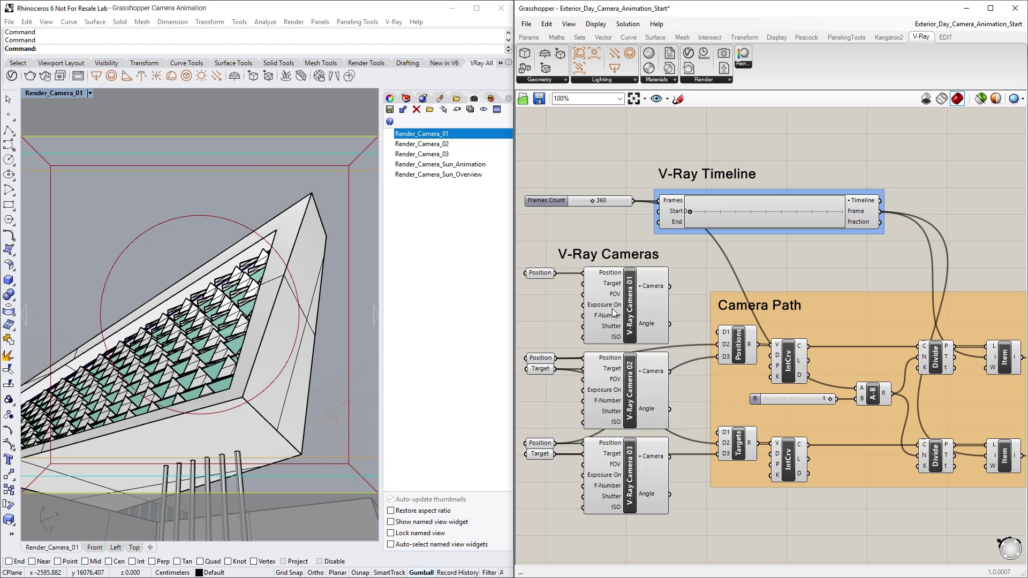
pyautogui.rightClick(613, 287)
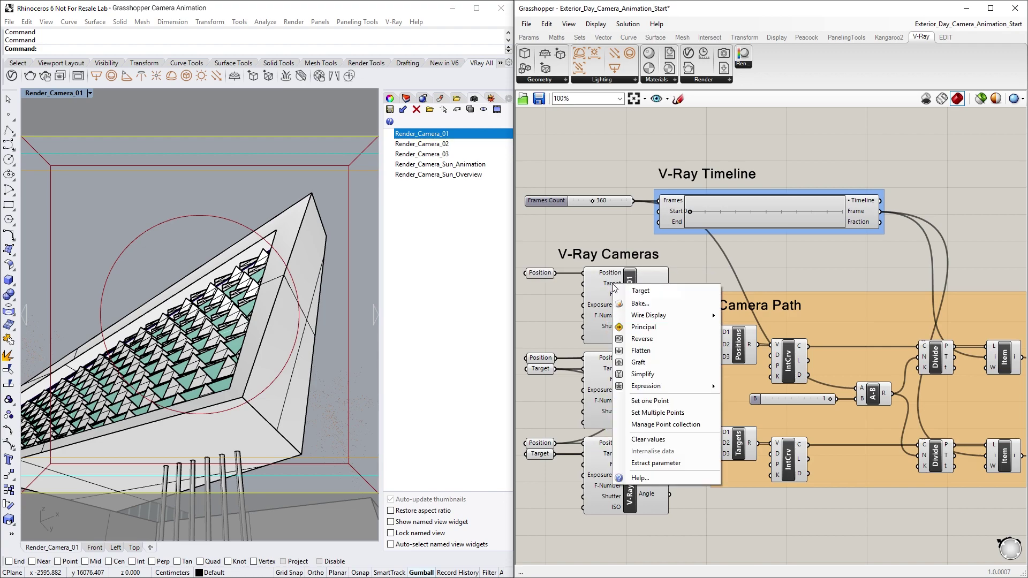
pyautogui.click(683, 462)
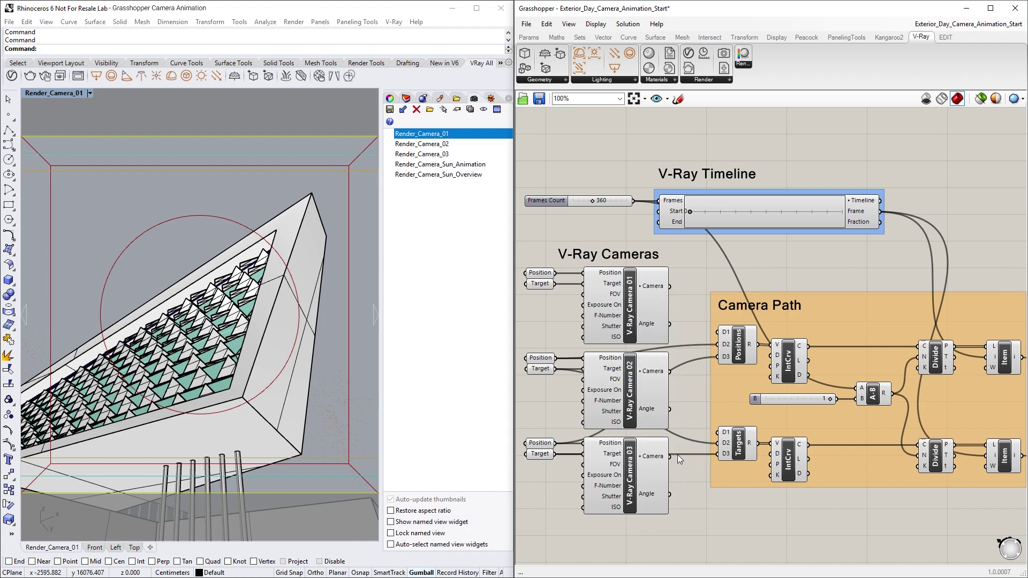
# Step: Wire the extracted Position into D1 of Positions and Target into D1 of Targets
pyautogui.click(545, 274)
pyautogui.moveTo(555, 273); pyautogui.dragTo(718, 333)
pyautogui.click(550, 287)
pyautogui.moveTo(556, 289); pyautogui.dragTo(718, 433)
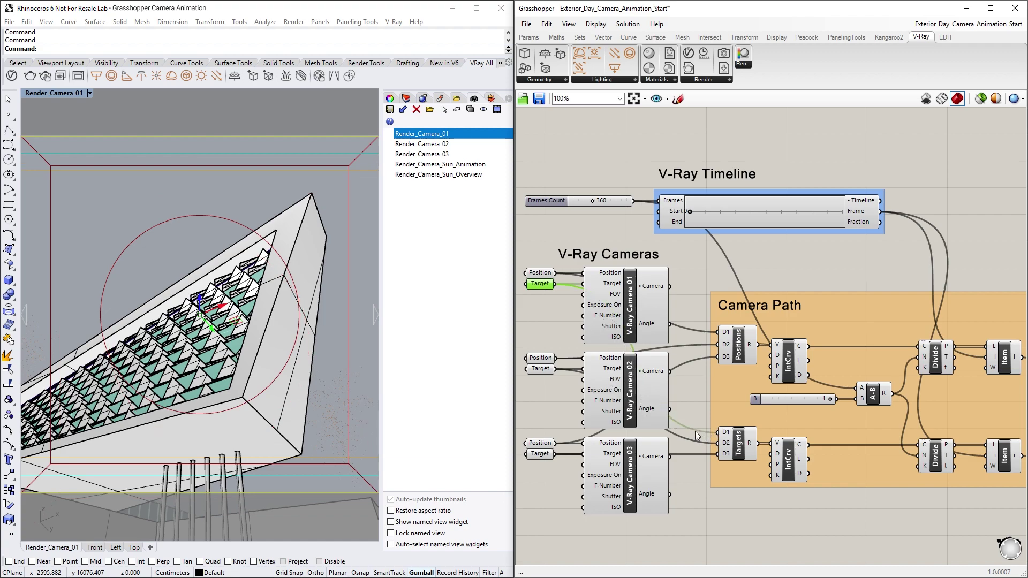
pyautogui.click(695, 431)
pyautogui.moveTo(579, 341); pyautogui.dragTo(539, 465)
pyautogui.click(563, 481)
pyautogui.click(454, 138)
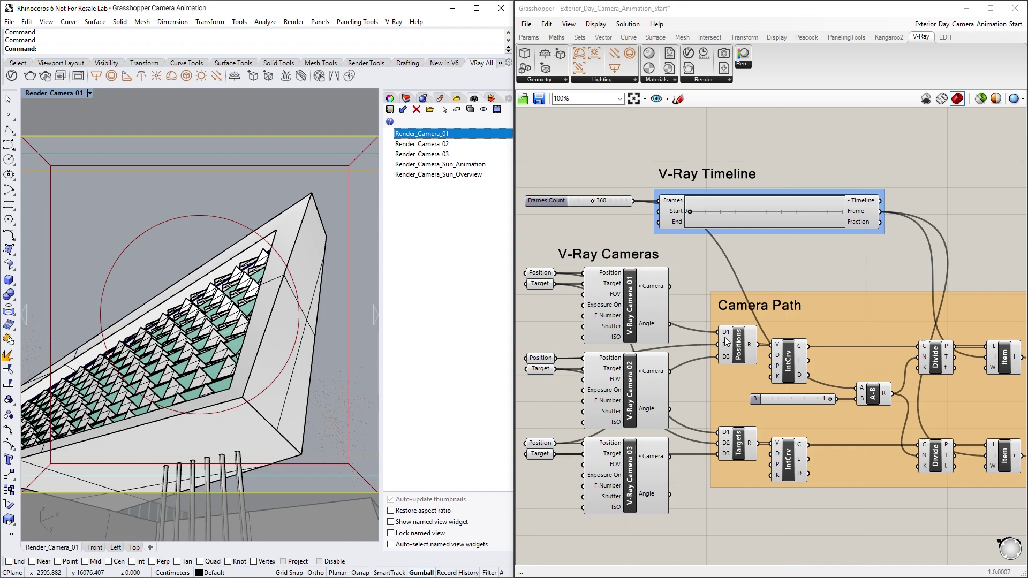
pyautogui.click(446, 146)
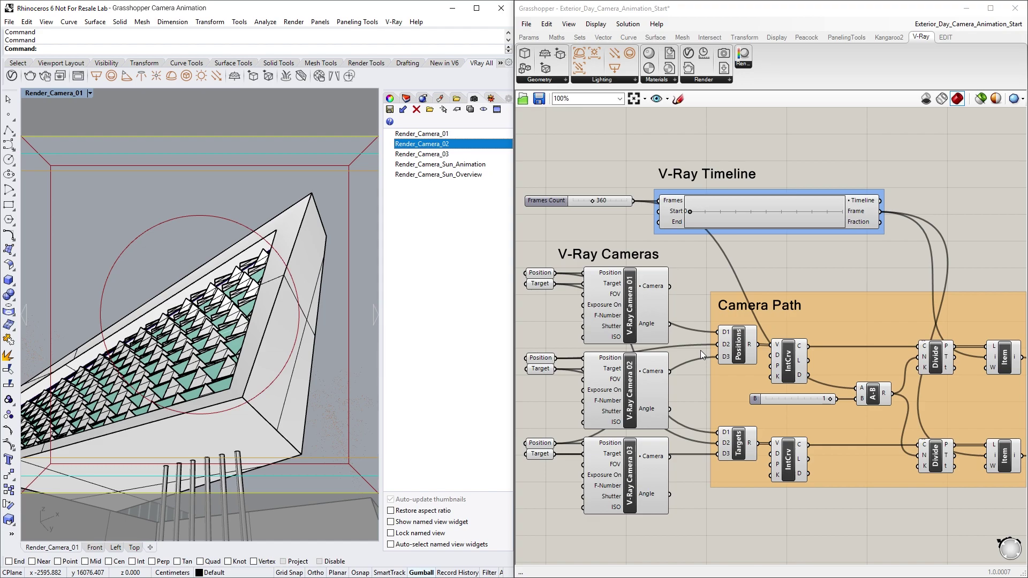
pyautogui.moveTo(846, 500); pyautogui.dragTo(780, 495, button='right')
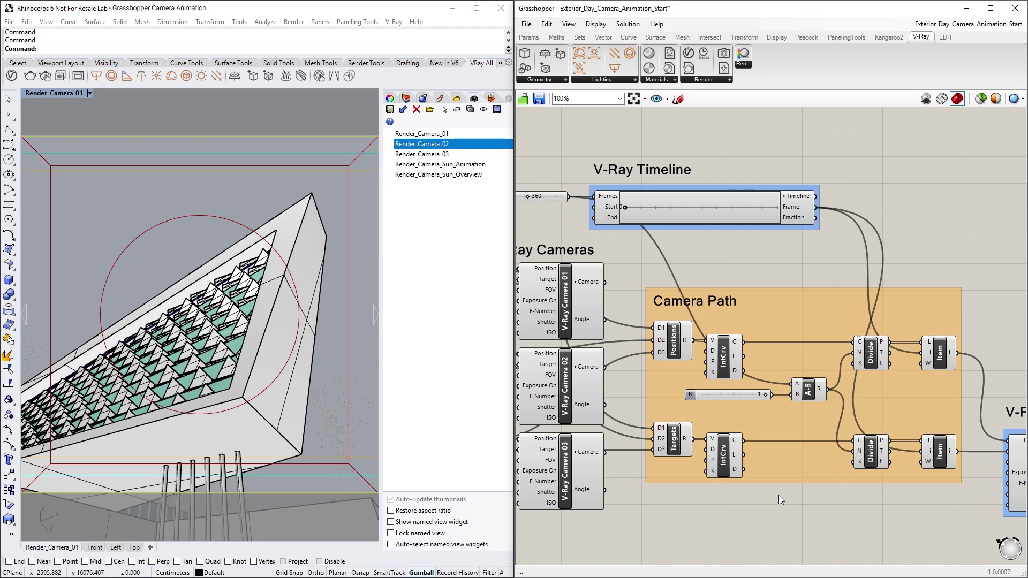
pyautogui.click(722, 375)
pyautogui.click(727, 457)
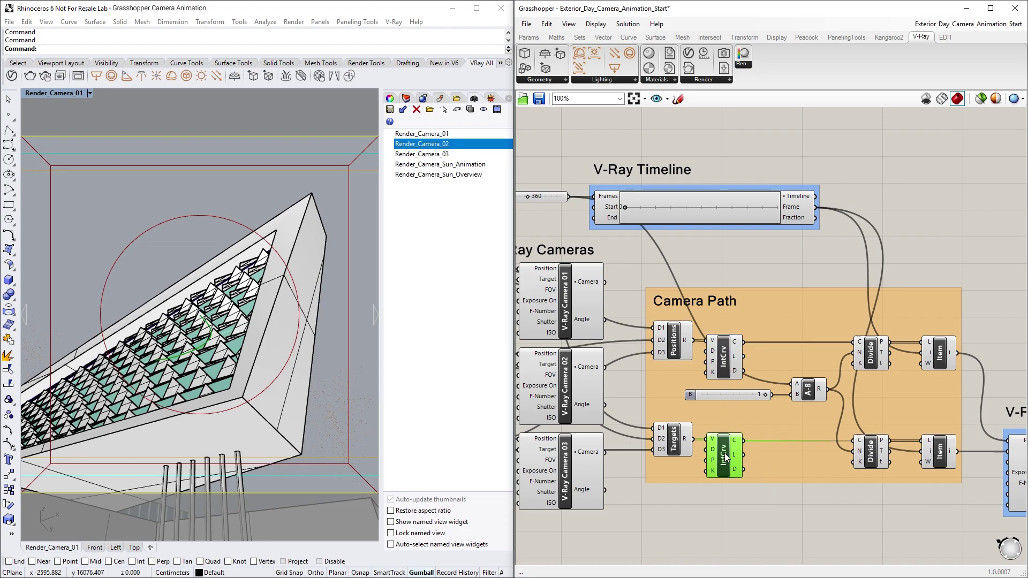
pyautogui.click(750, 499)
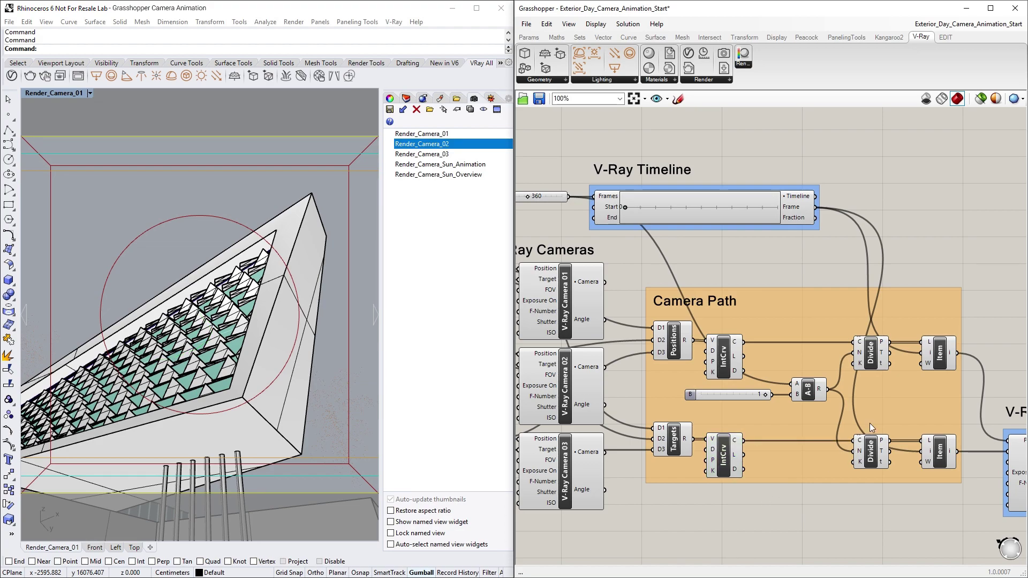
pyautogui.click(870, 354)
pyautogui.keyDown('shift'); pyautogui.click(876, 452); pyautogui.keyUp('shift')
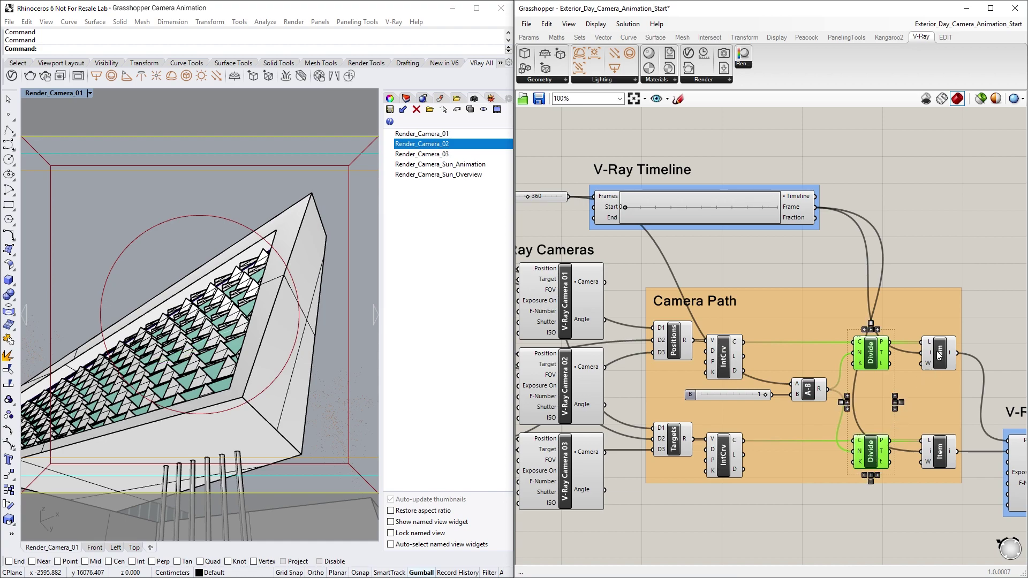
pyautogui.moveTo(964, 325); pyautogui.dragTo(928, 481)
pyautogui.click(923, 501)
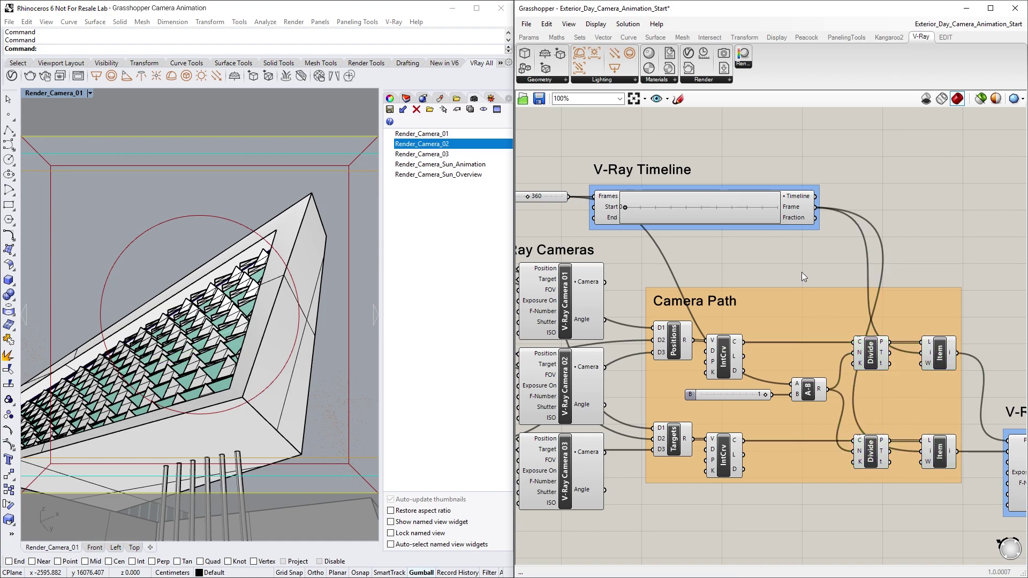
pyautogui.click(792, 219)
pyautogui.click(794, 238)
# Step: Connect the V-Ray Timeline output to the V-Ray Rendering component's Timeline input
pyautogui.moveTo(889, 244); pyautogui.dragTo(686, 241, button='right')
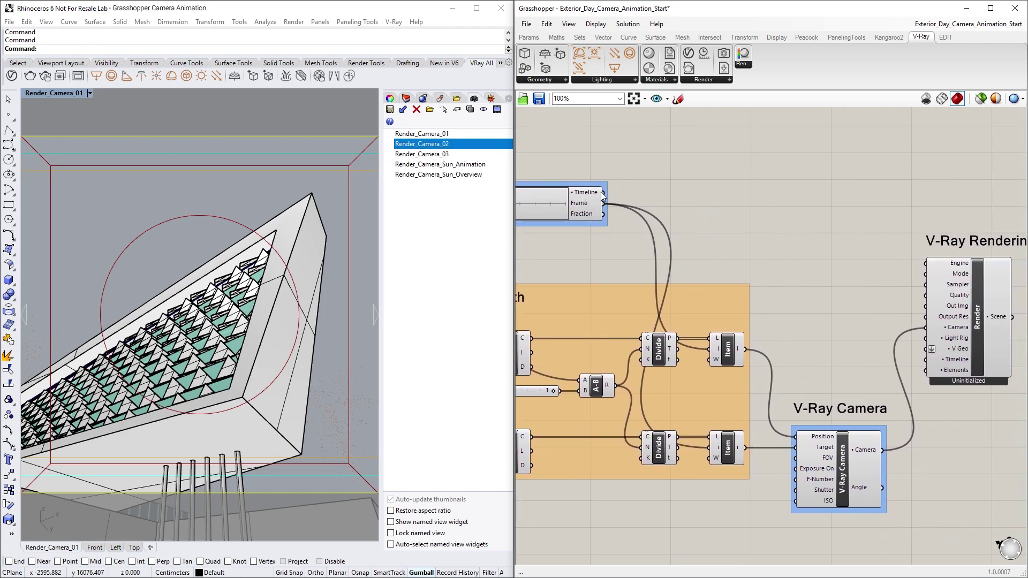
pyautogui.moveTo(603, 192); pyautogui.dragTo(919, 368)
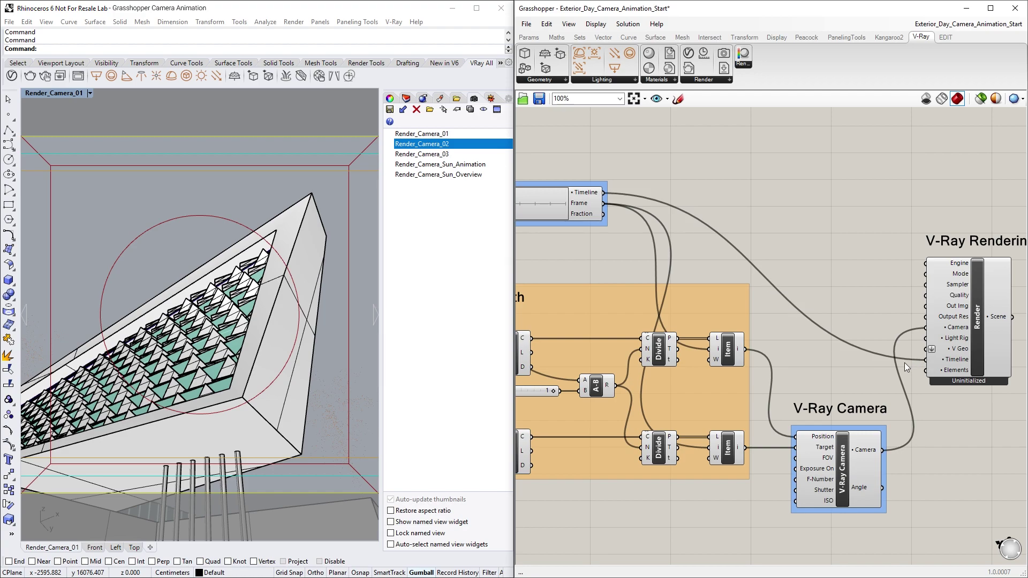
pyautogui.moveTo(905, 362); pyautogui.dragTo(723, 362, button='right')
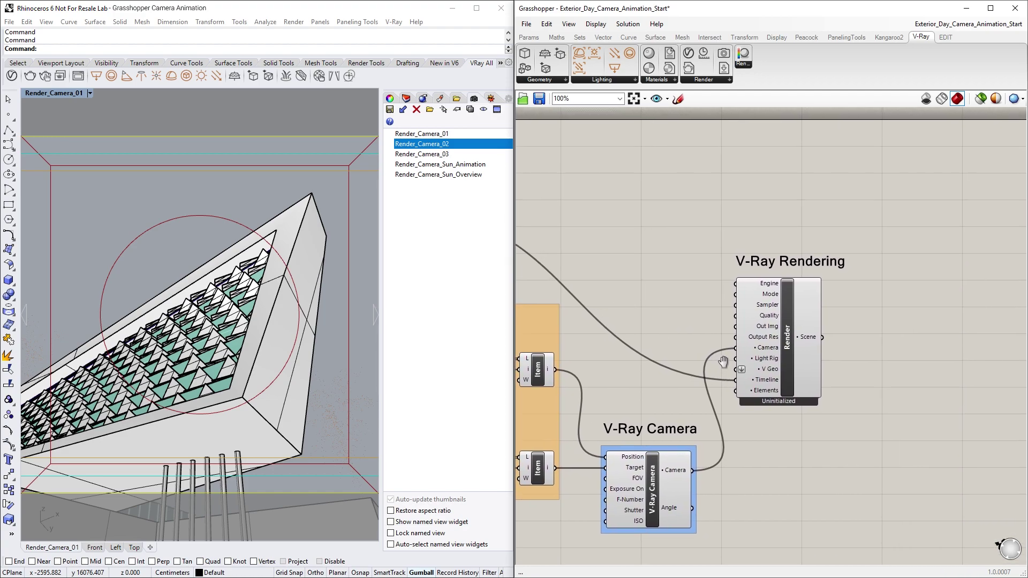
pyautogui.click(723, 80)
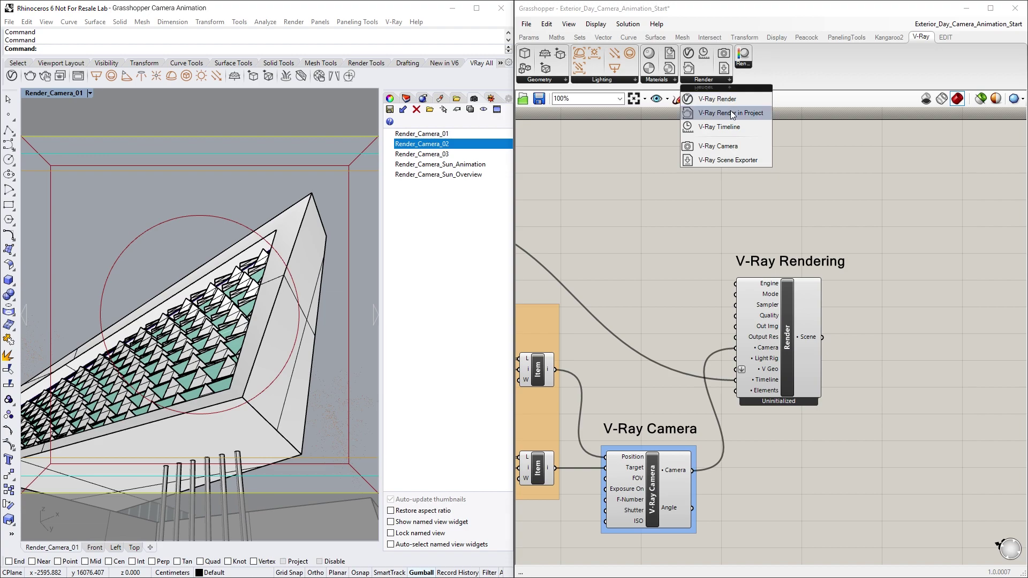
# Step: Add a V-Ray Render in Project fed by the Scene output, set to Export Camera Animation
pyautogui.moveTo(730, 112); pyautogui.dragTo(786, 187)
pyautogui.moveTo(885, 329); pyautogui.dragTo(891, 336)
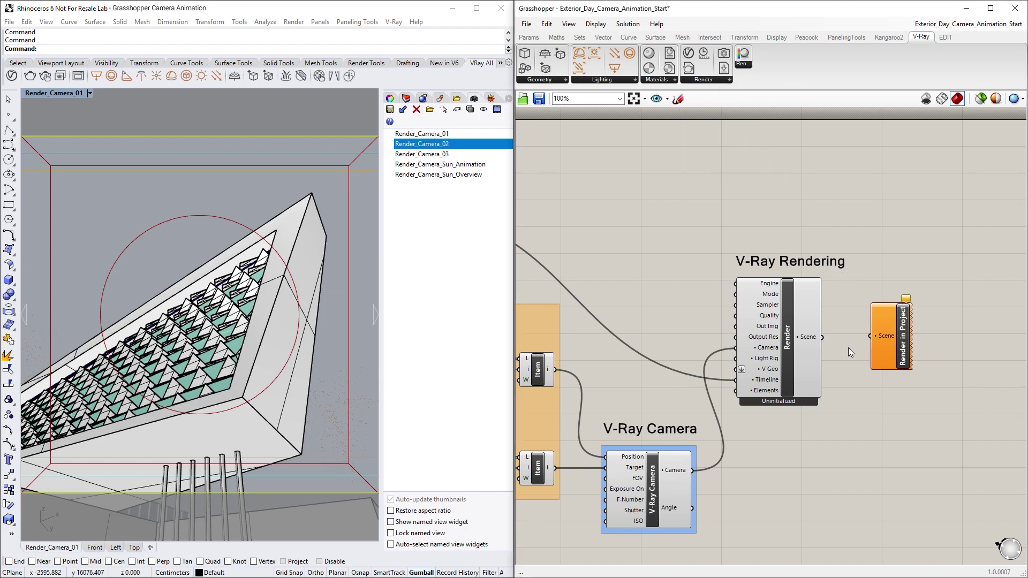
pyautogui.moveTo(865, 335); pyautogui.dragTo(866, 335)
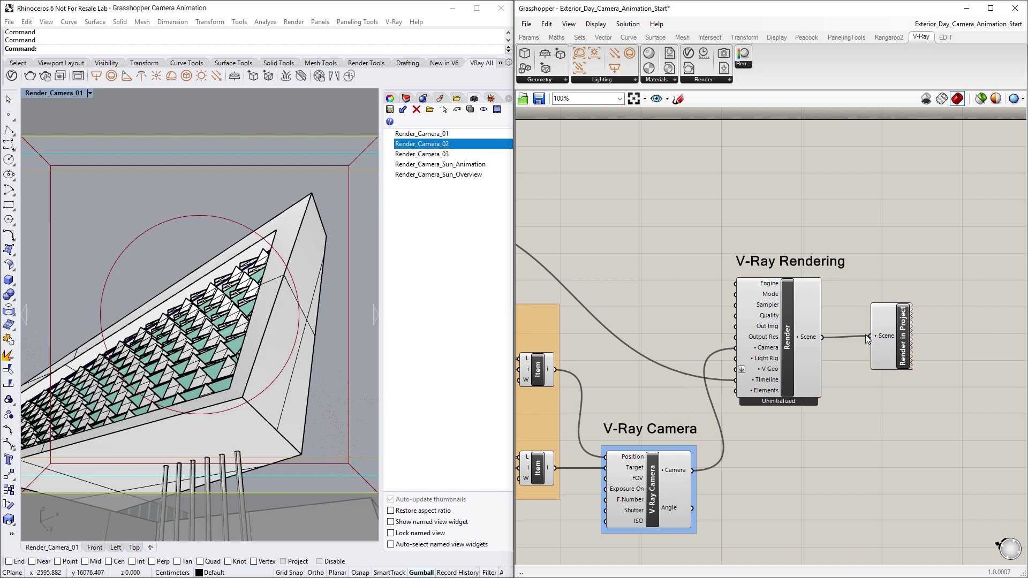
pyautogui.rightClick(904, 337)
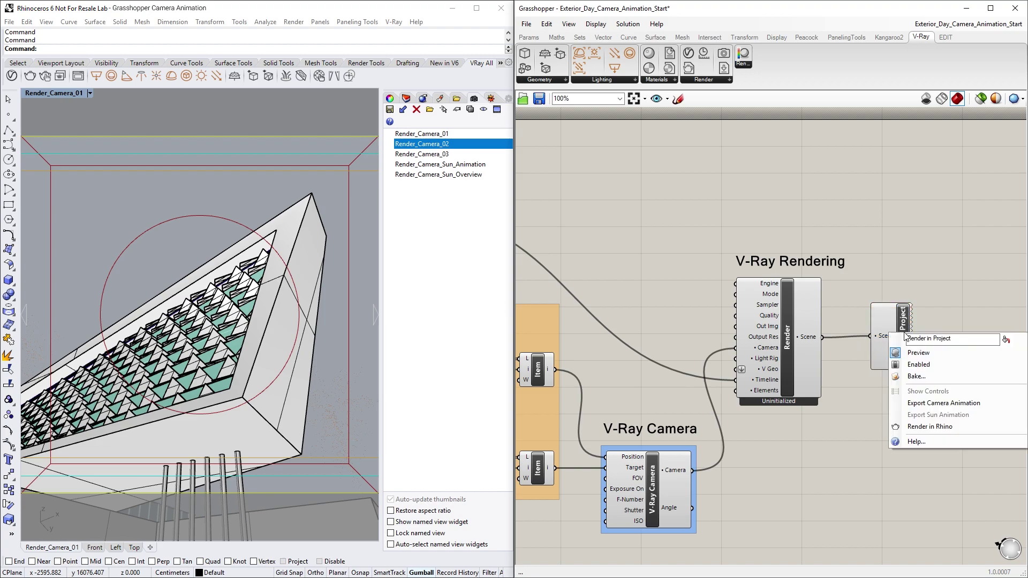
pyautogui.click(943, 405)
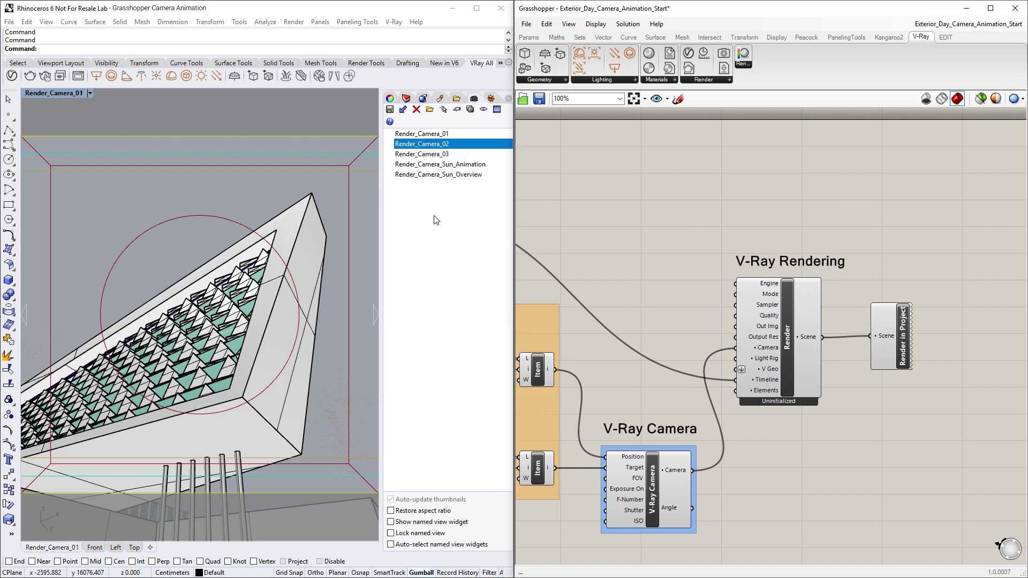
# Step: In V-Ray render settings, turn Interactive off and enable Save Image under Render Output
pyautogui.click(12, 76)
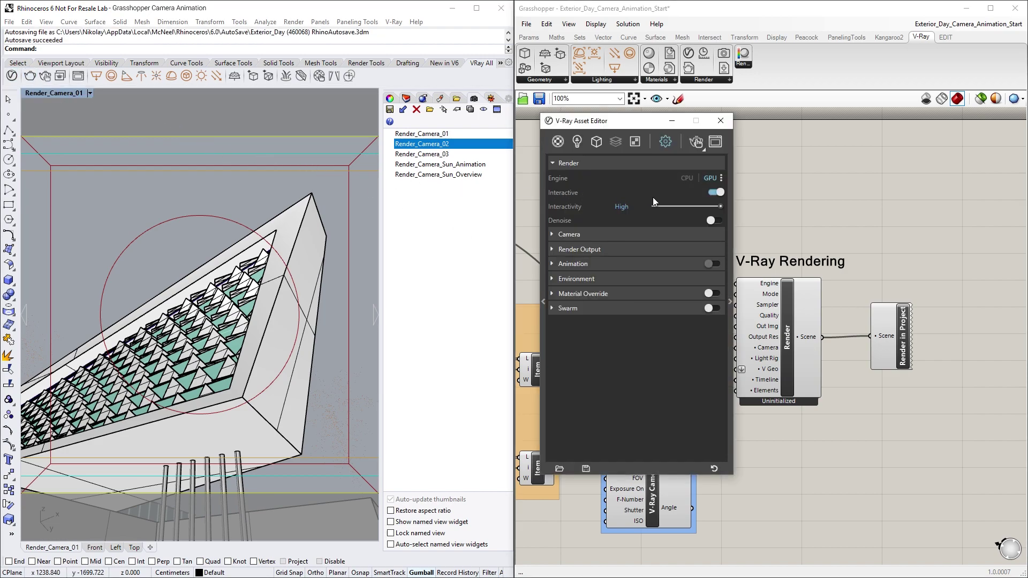
pyautogui.click(712, 192)
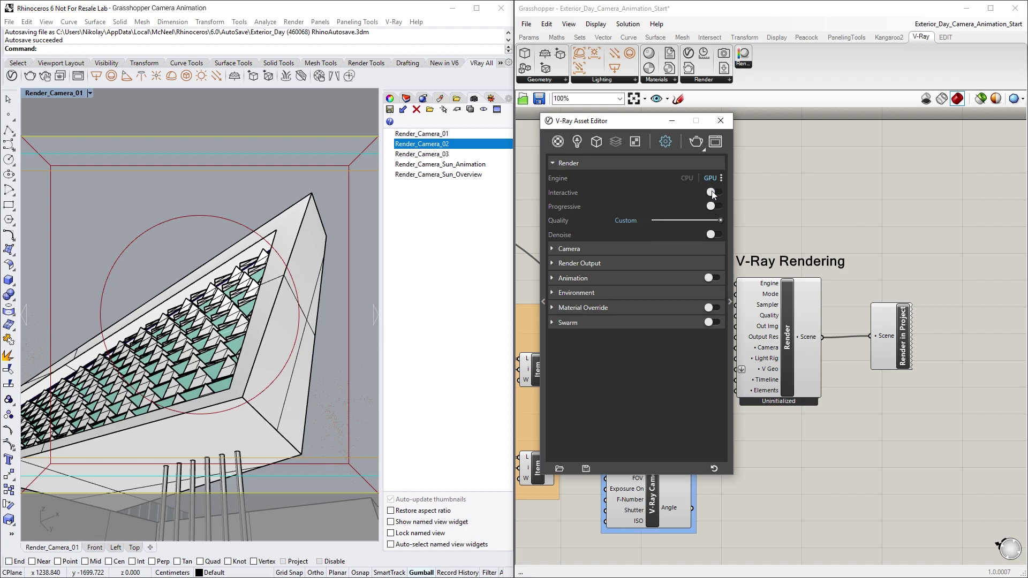
pyautogui.click(641, 262)
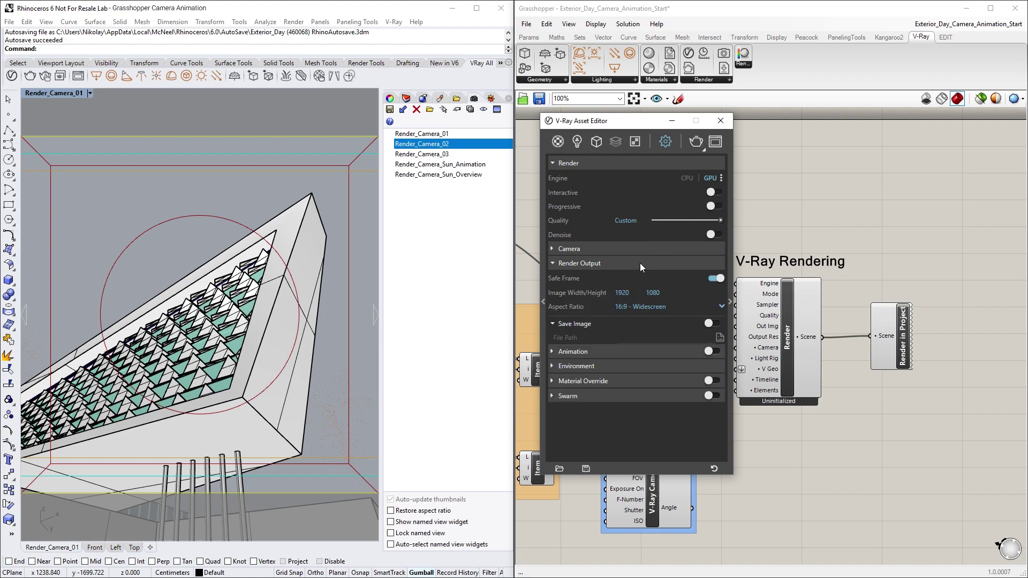
pyautogui.click(710, 323)
pyautogui.click(720, 337)
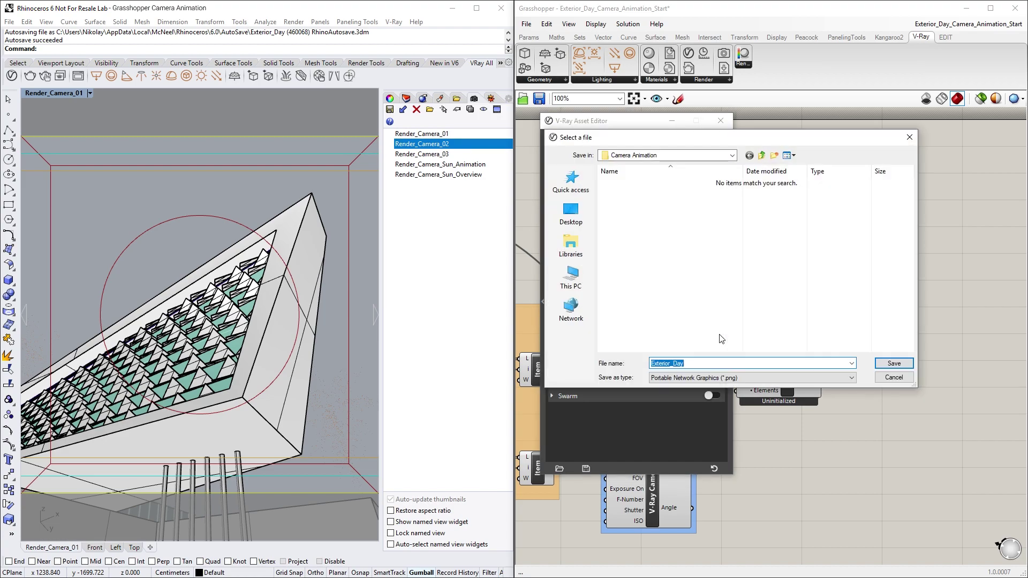
# Step: Save render output as Exterior_Camera_Animation.jpg, JPEG format, in the Camera Animation folder
pyautogui.click(695, 362)
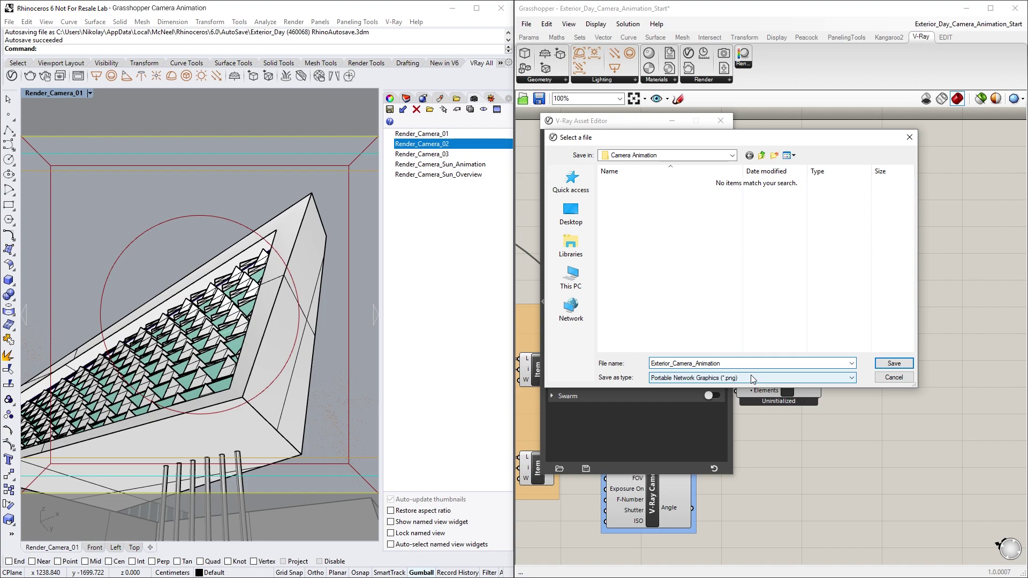
pyautogui.click(752, 378)
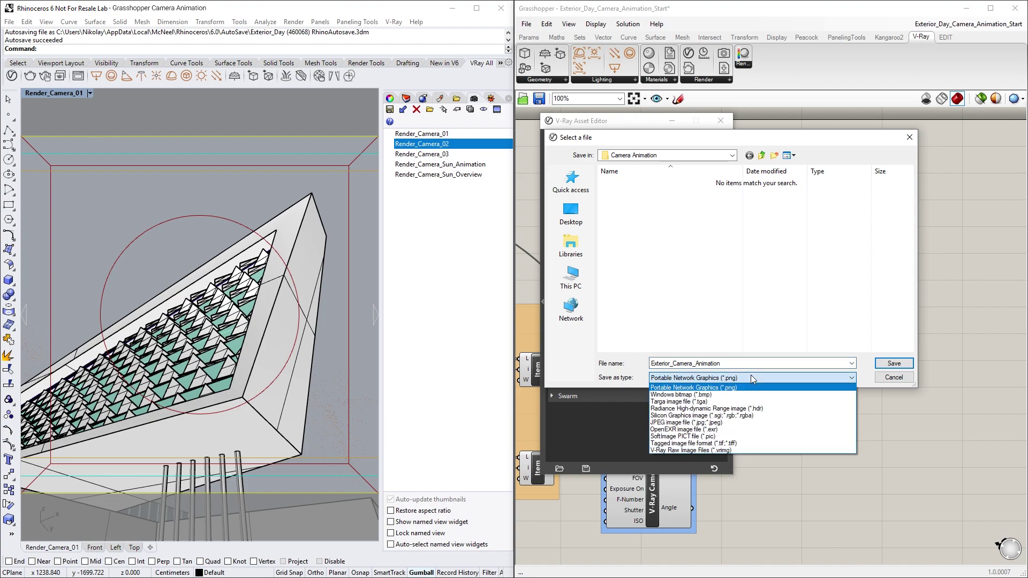
pyautogui.click(725, 422)
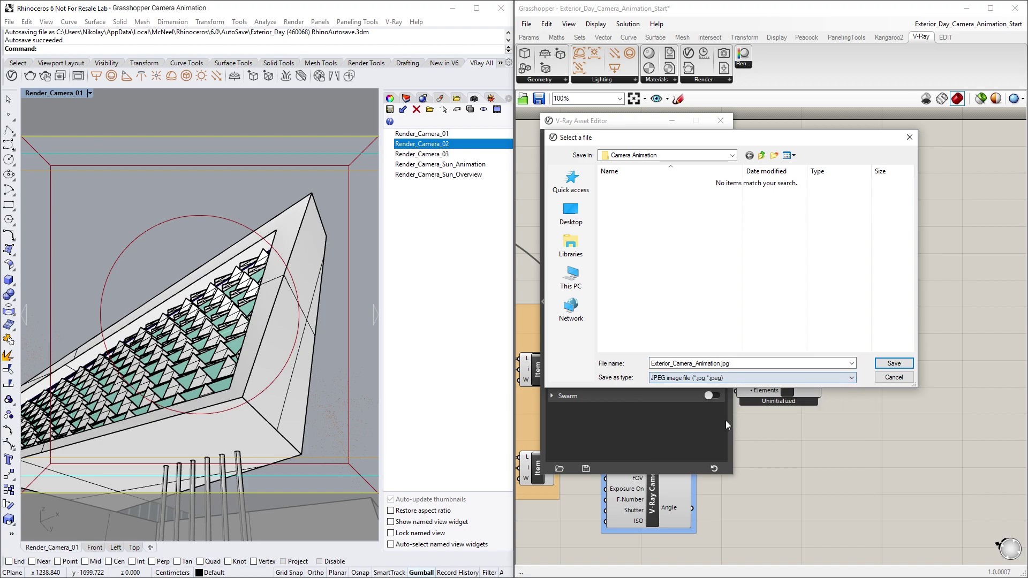
pyautogui.click(887, 364)
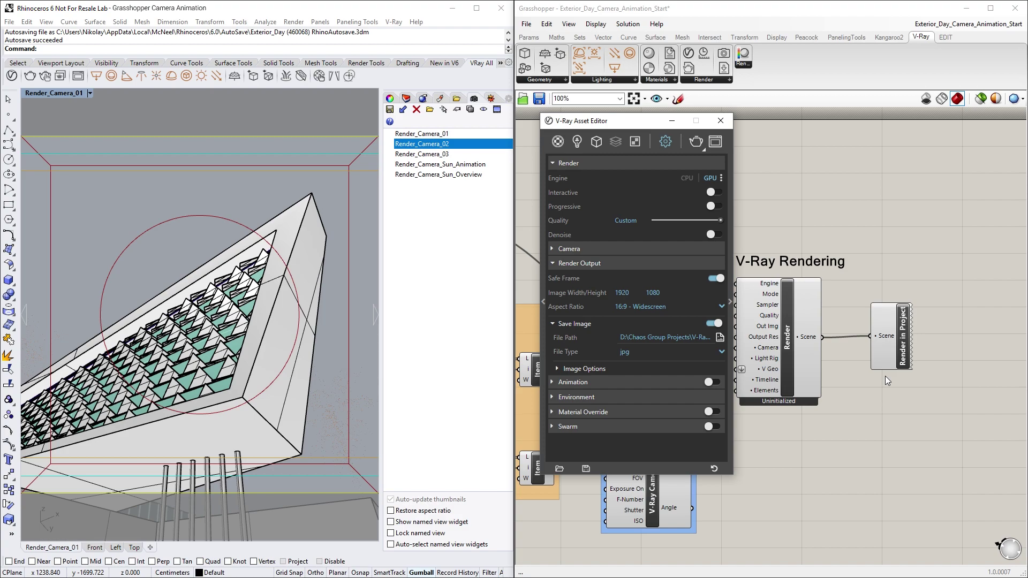
# Step: Enable V-Ray Animation with a frame range of 0 to 359 and start rendering
pyautogui.click(652, 382)
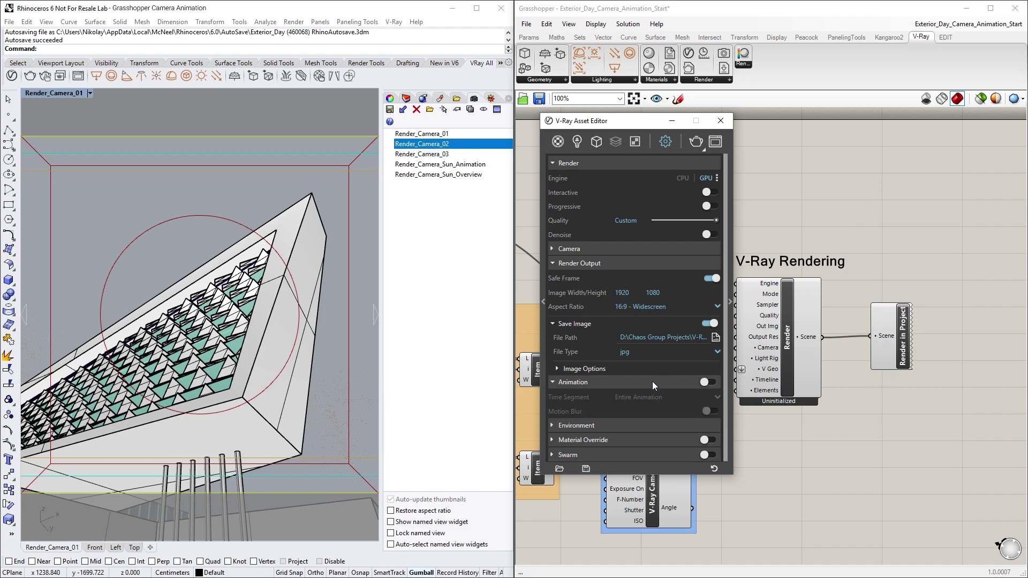
pyautogui.click(708, 383)
pyautogui.click(718, 398)
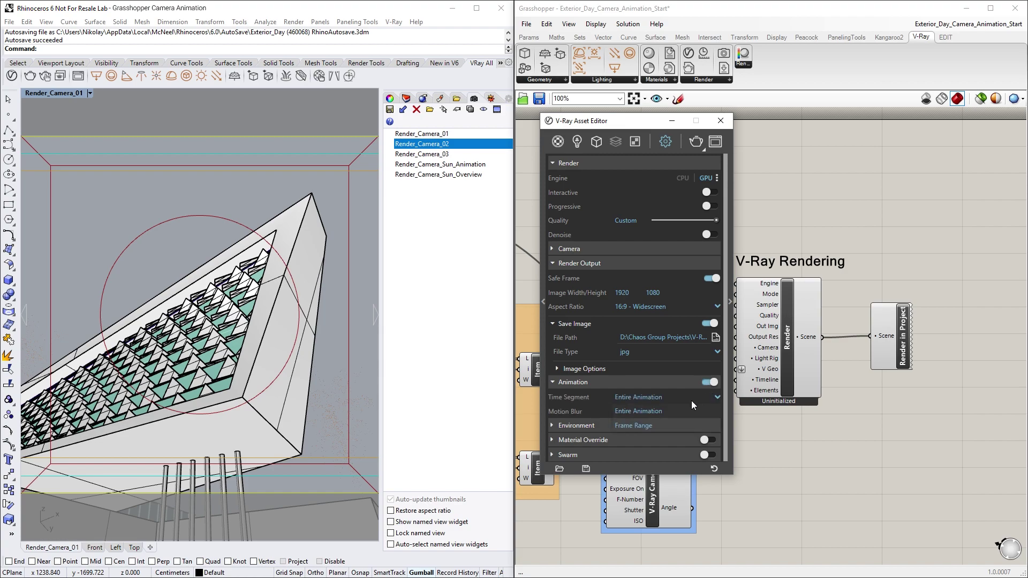
pyautogui.click(637, 426)
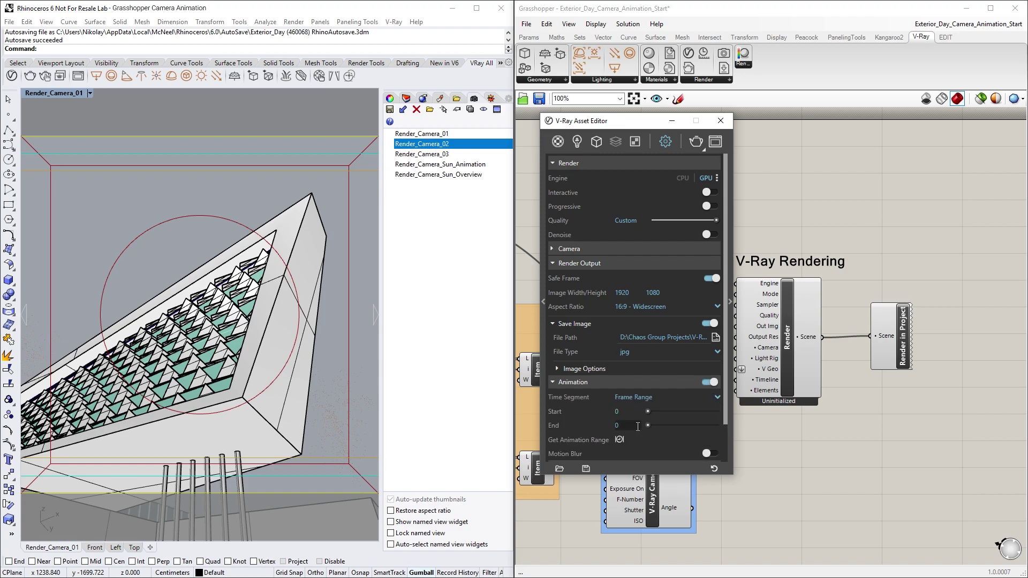
pyautogui.moveTo(726, 408); pyautogui.dragTo(726, 427)
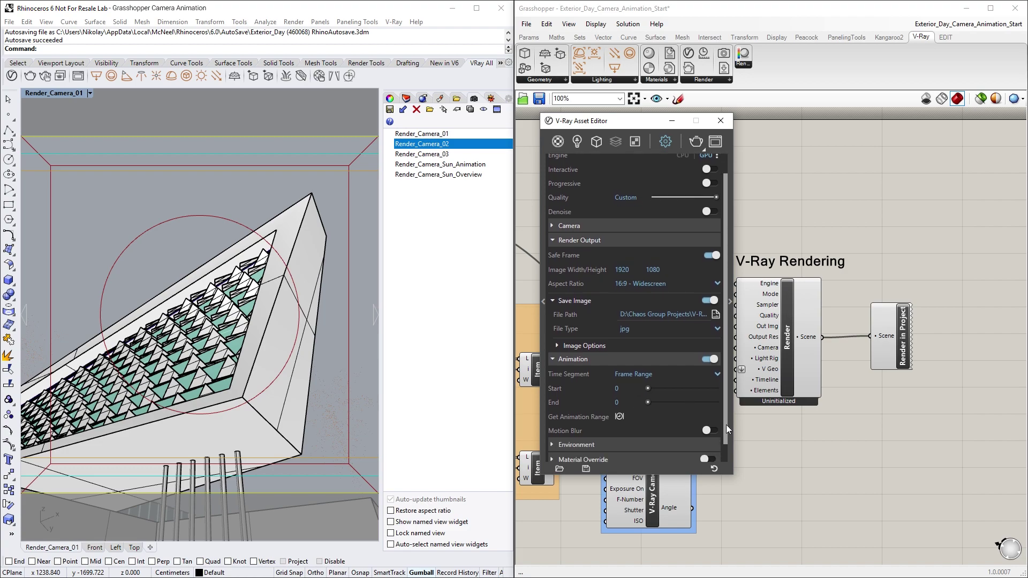
pyautogui.click(620, 417)
pyautogui.click(695, 143)
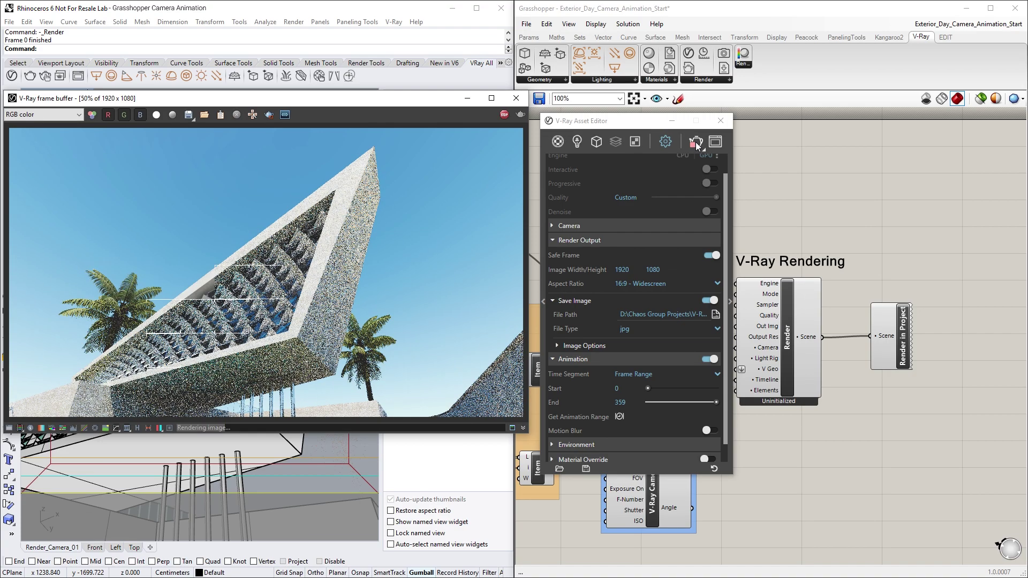
# Step: Stop the V-Ray render in the frame buffer after the exterior frame finishes
pyautogui.click(504, 115)
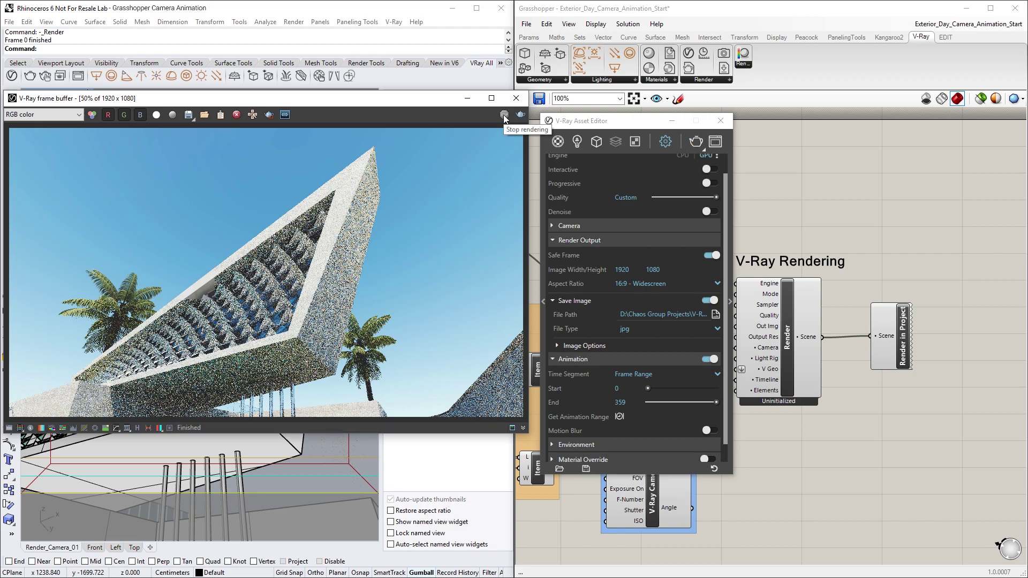